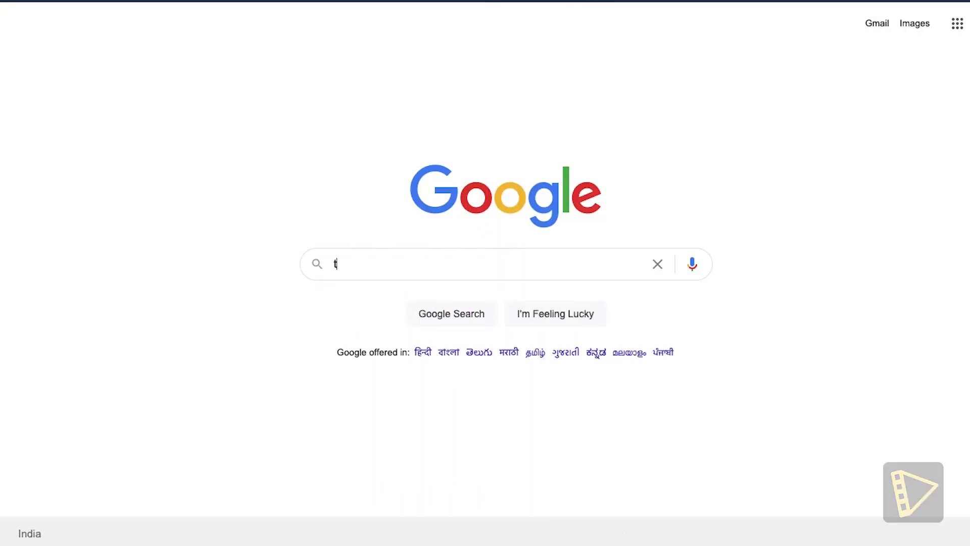
type("ypit")
- Dismiss the suggestions and run the Google search for typito
key("Escape")
key("Return")
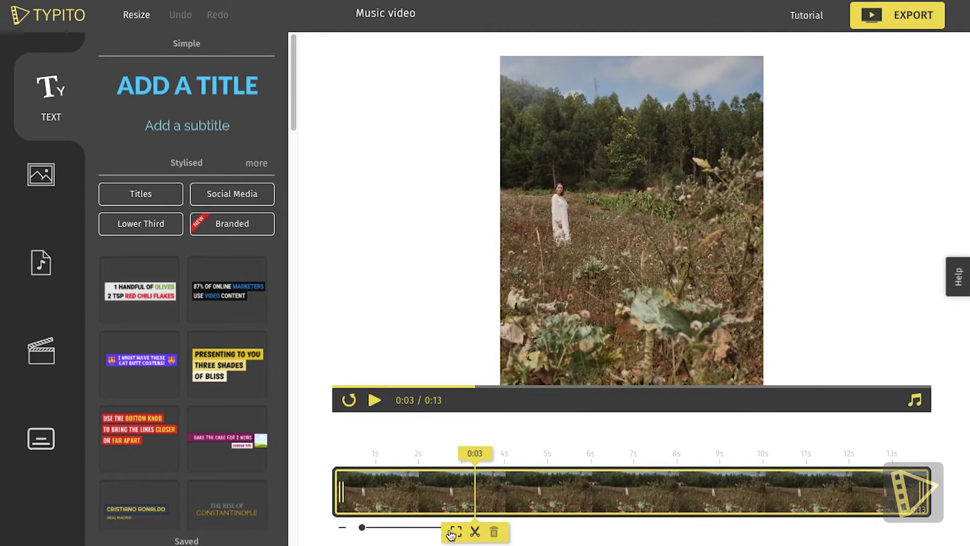
- Crop the Music video frame, then add a placeholder title, move it up and delete it
left_click(454, 532)
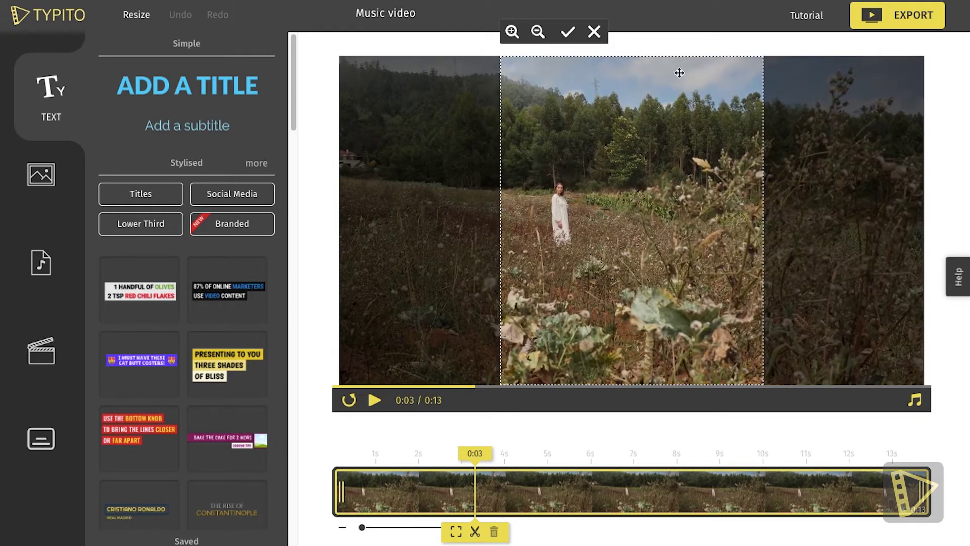
left_click(567, 32)
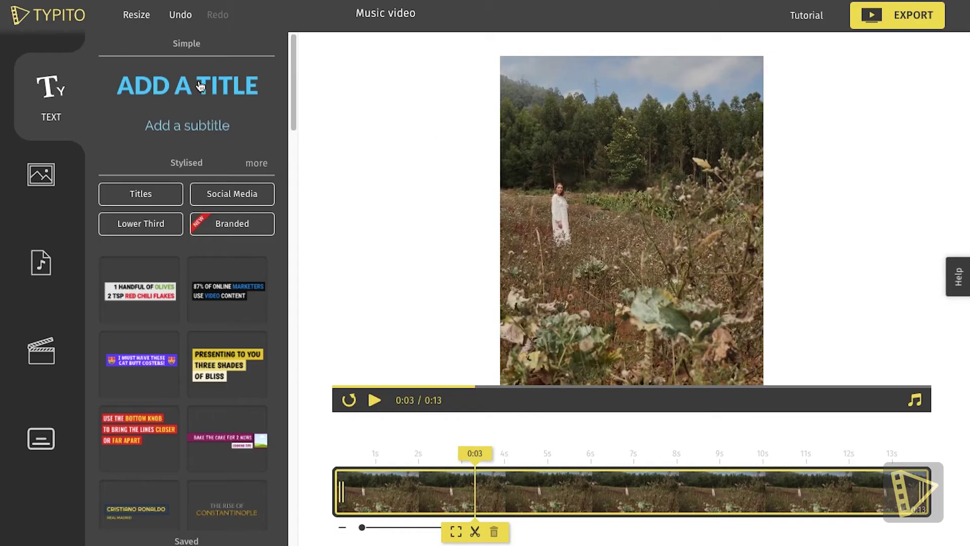
left_click(199, 86)
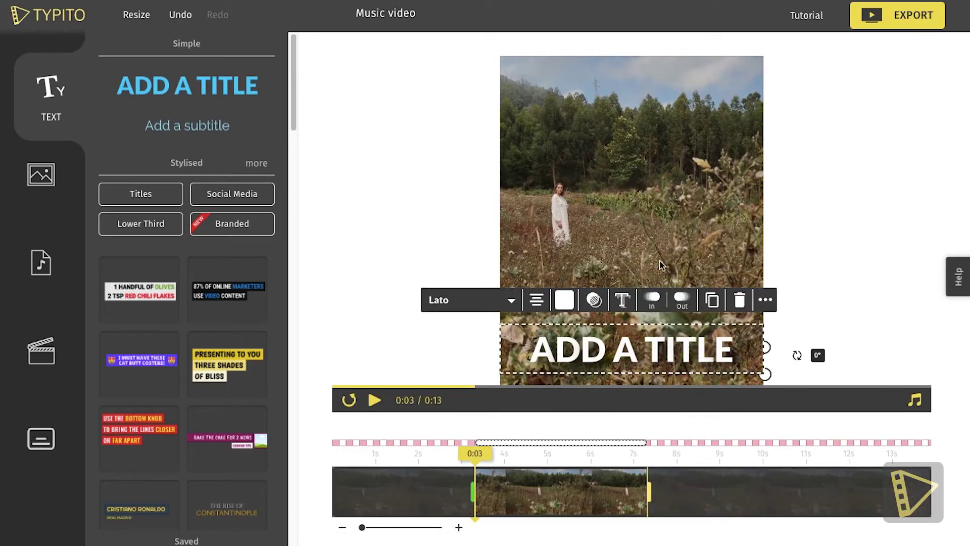
left_click_drag(675, 334, 667, 73)
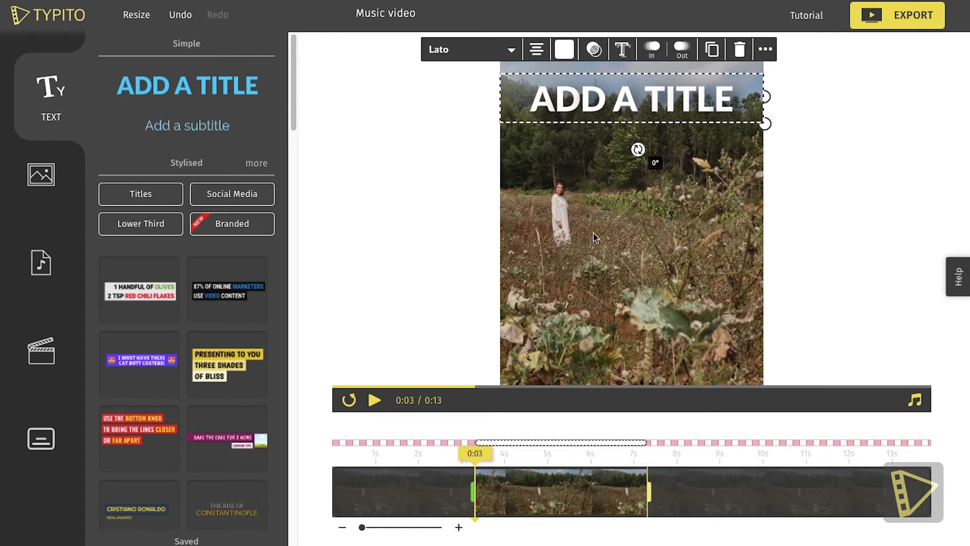
left_click(740, 49)
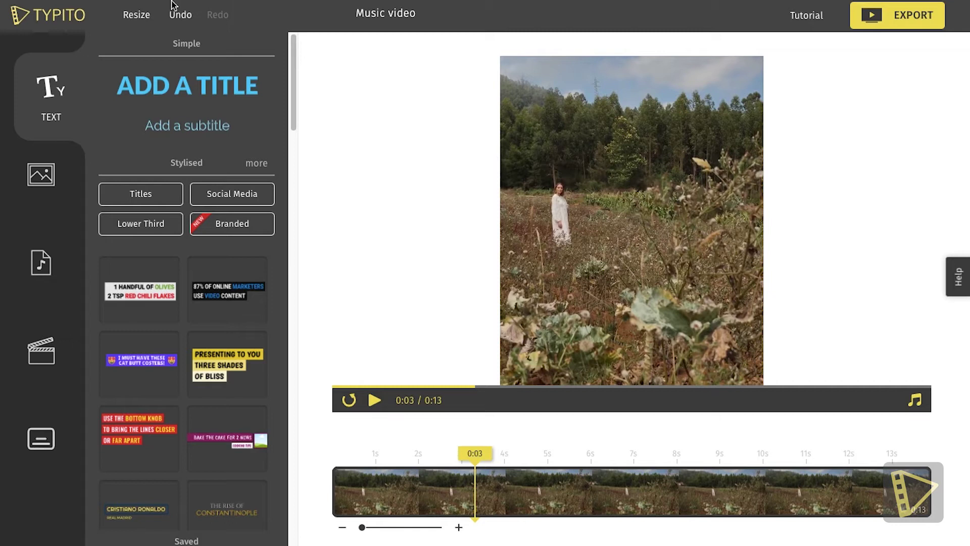
left_click(137, 15)
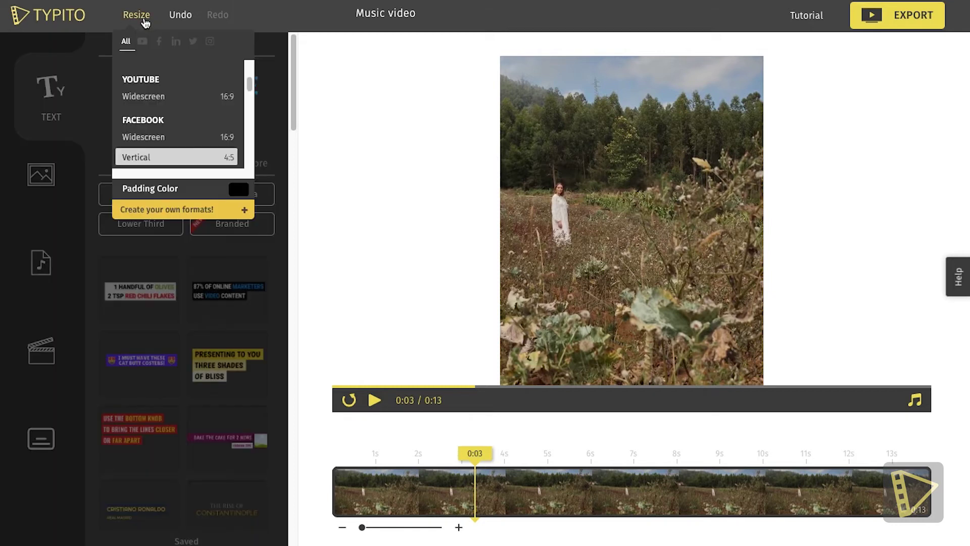
- Resize the video to Facebook Square Letterbox 1:1 with yellow padding
left_click(163, 49)
left_click_drag(247, 75, 235, 114)
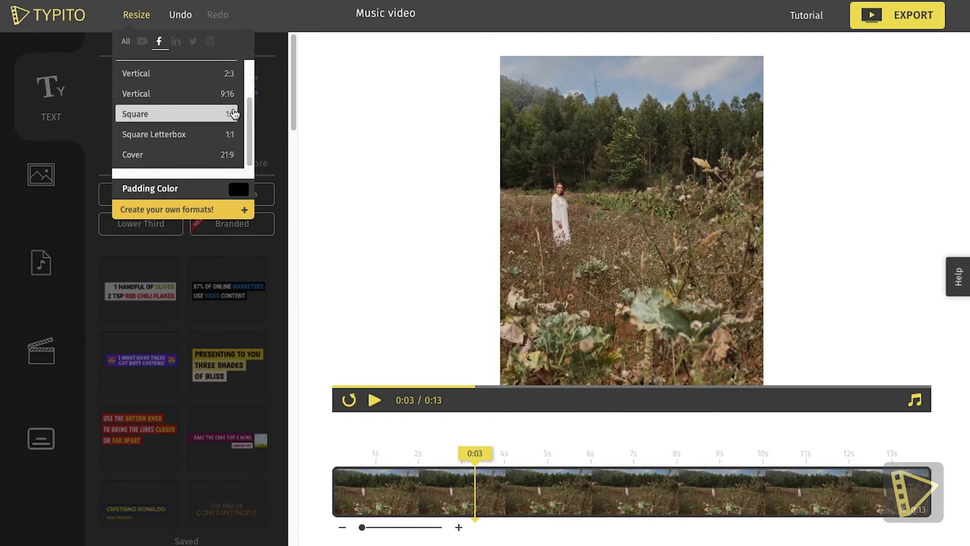
left_click(221, 134)
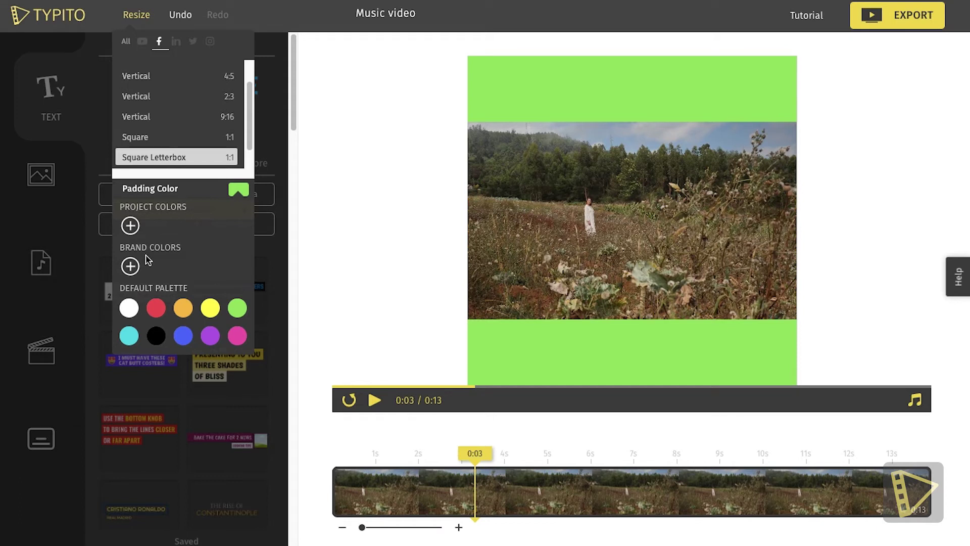
left_click(130, 267)
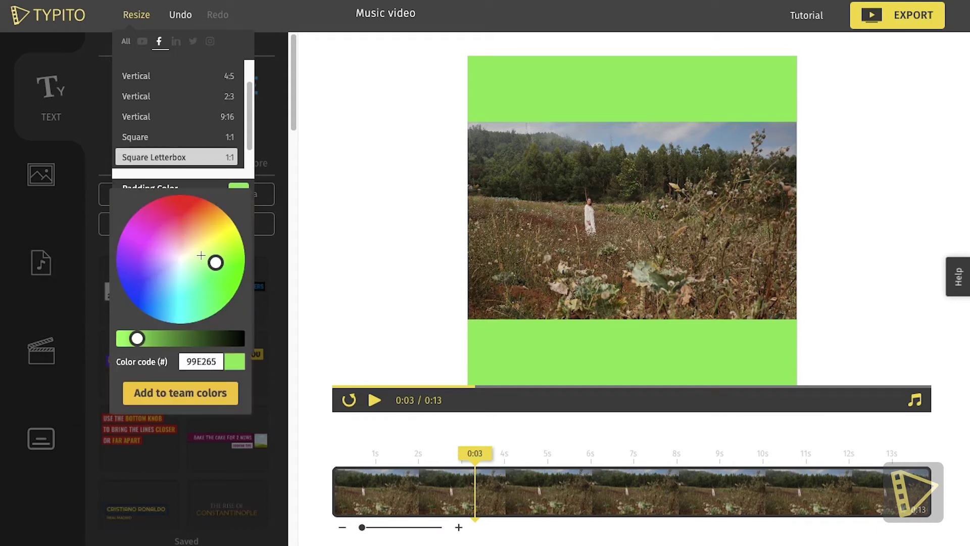
mouse_move(211, 267)
left_mouse_down()
mouse_move(237, 219)
mouse_move(208, 250)
mouse_move(199, 245)
left_mouse_up()
left_click(404, 210)
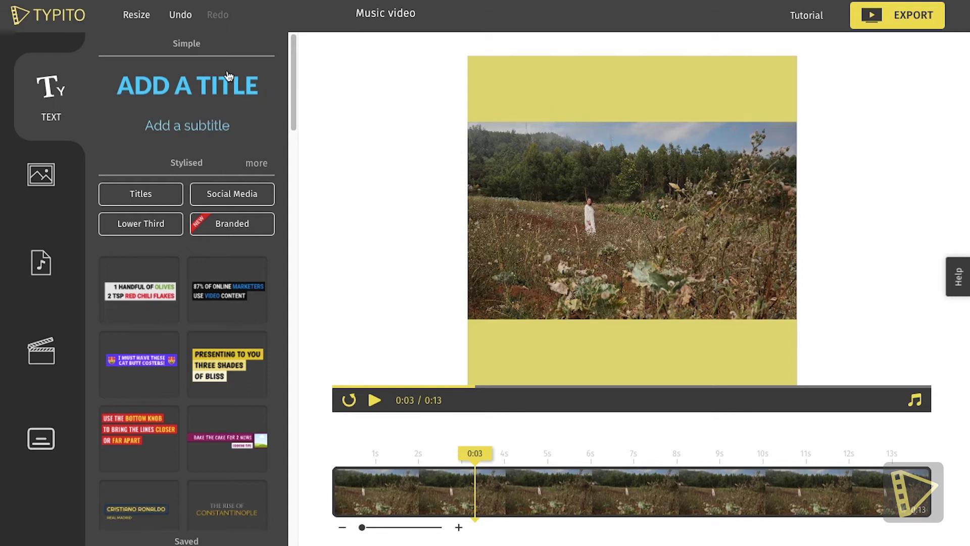
- Add a title in the top yellow band and remove its shadow
left_click(207, 89)
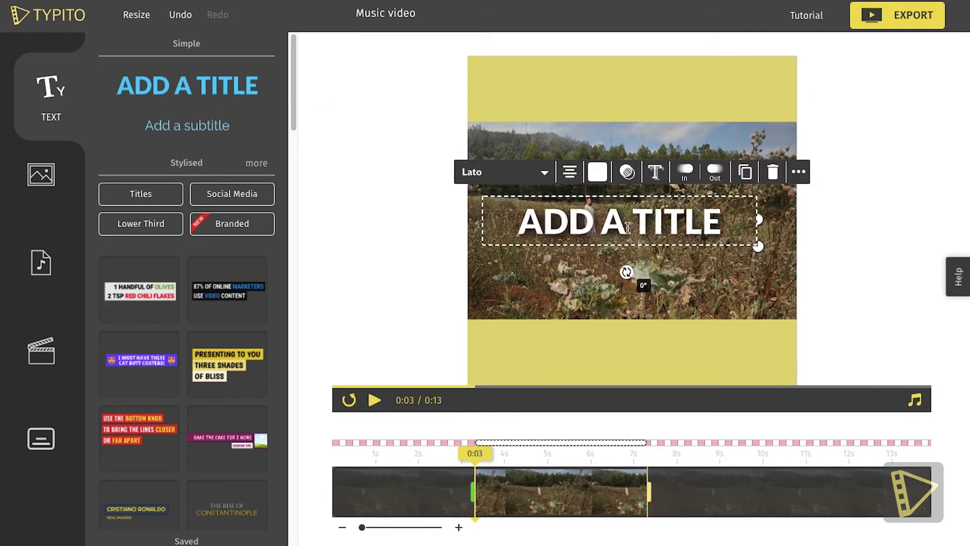
left_click_drag(704, 203, 721, 65)
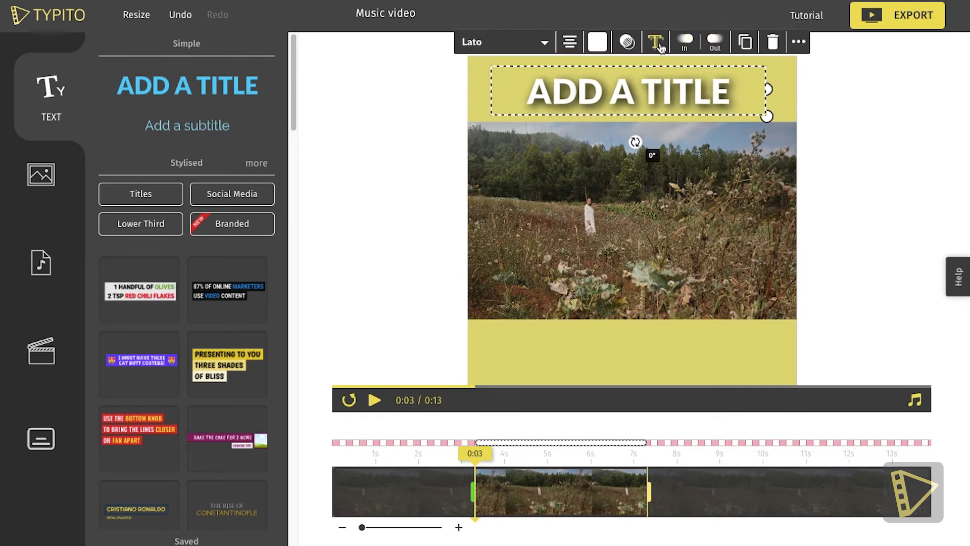
left_click(660, 48)
- Replace the placeholder text with FOREVER YOUNG and shrink the box to fit
left_click(665, 107)
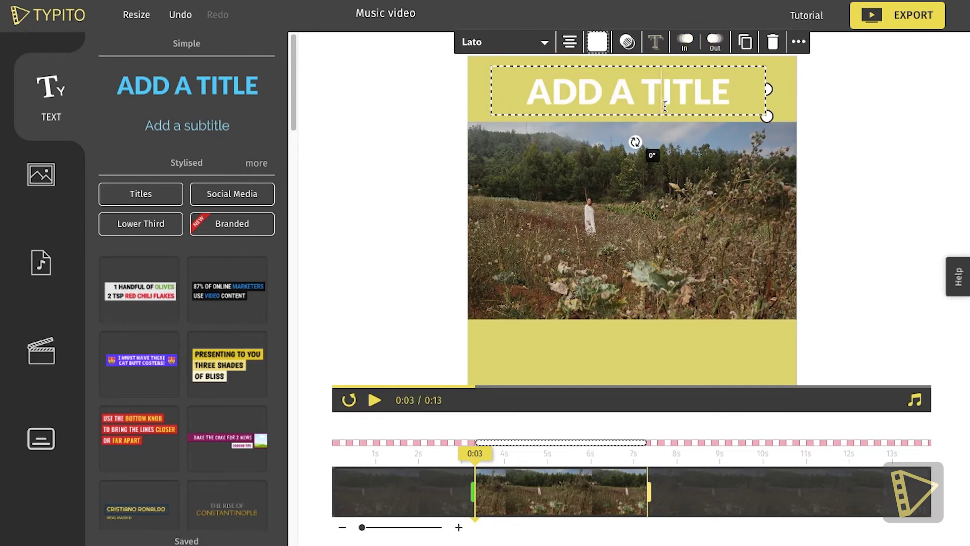
key("ctrl+a")
key("BackSpace")
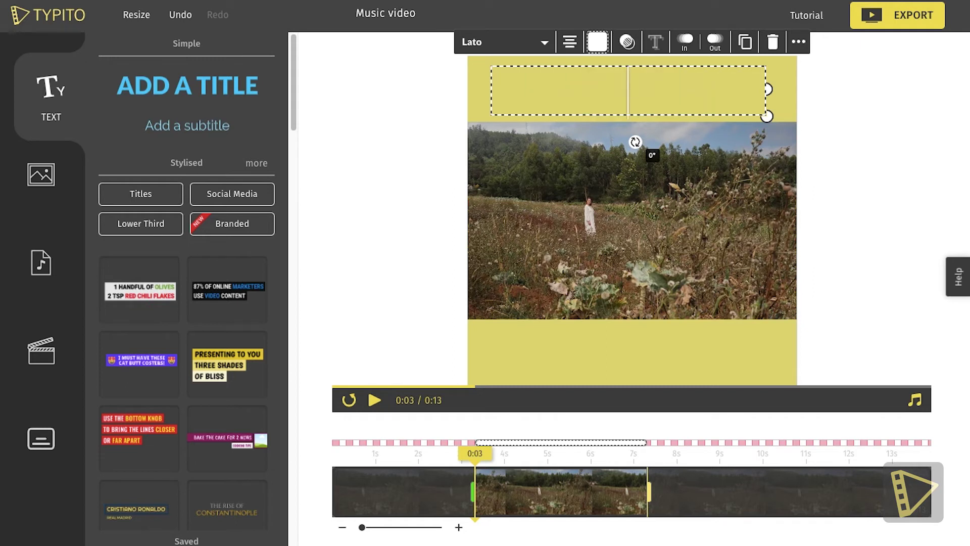
type("FOVE")
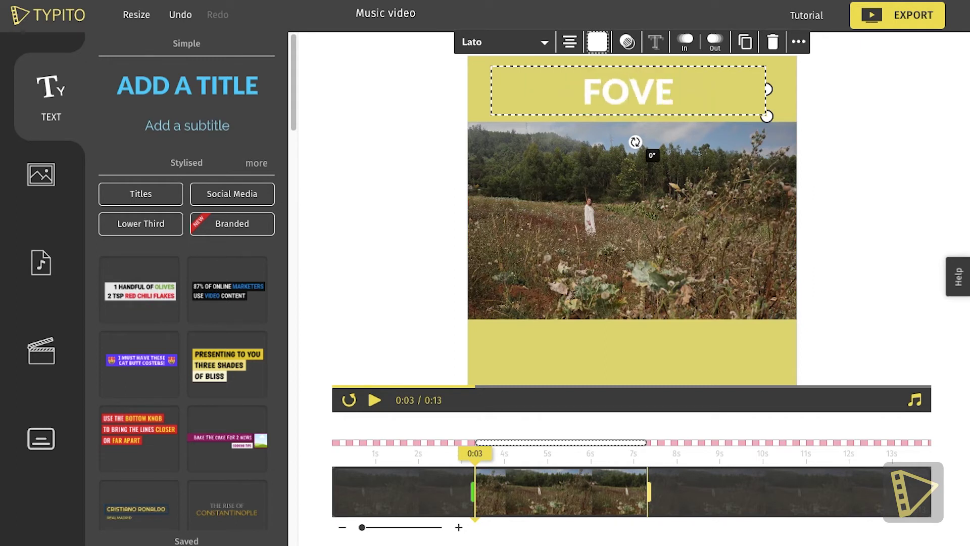
type("R")
key("BackSpace")
key("BackSpace")
key("BackSpace")
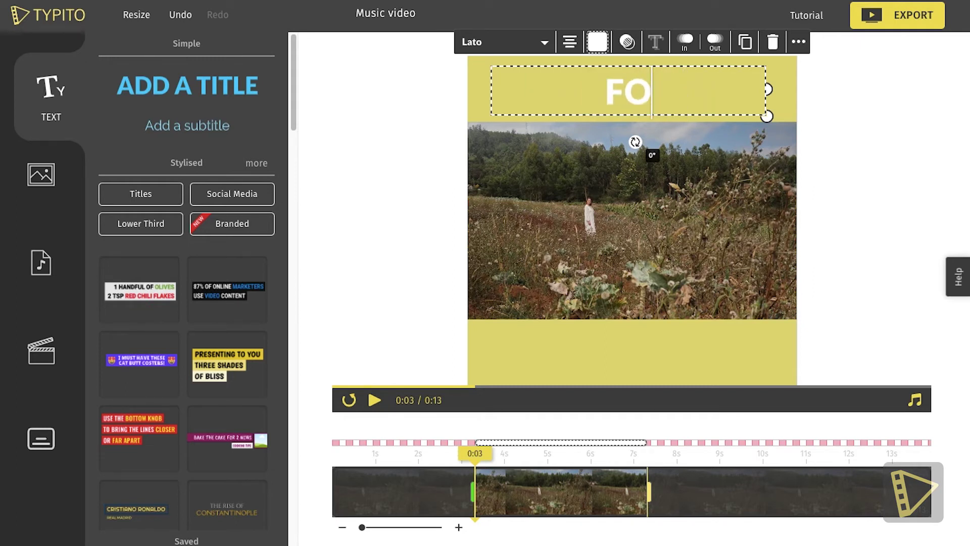
type("REVER ")
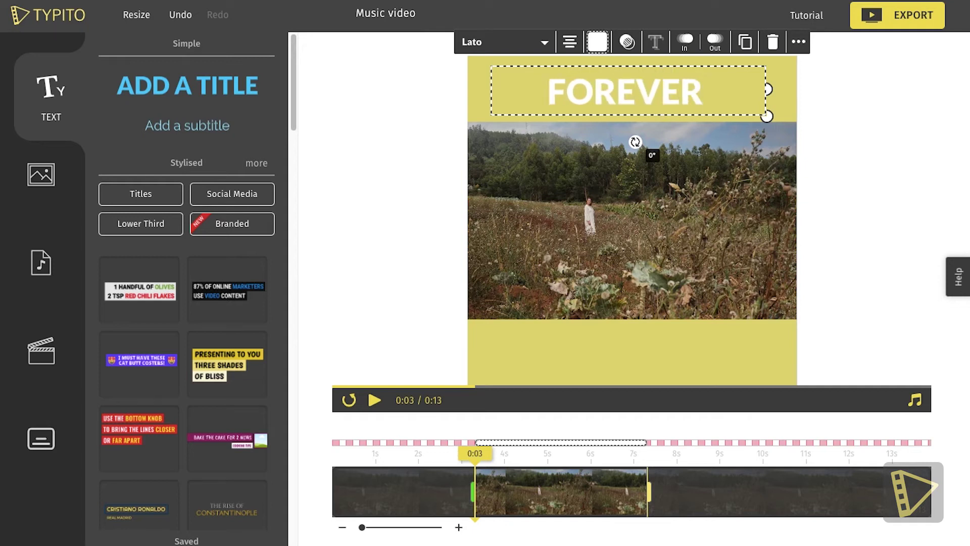
type("YOUNG")
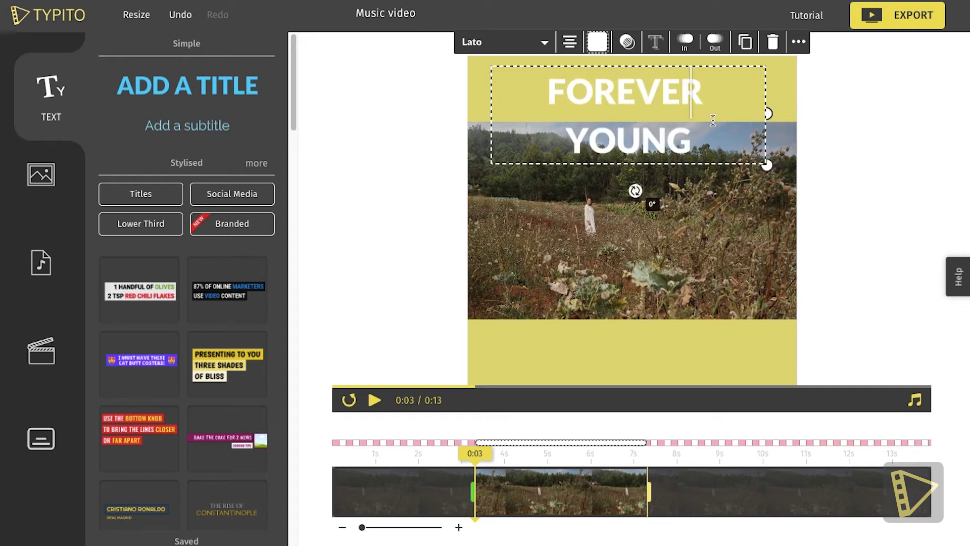
mouse_move(768, 165)
left_mouse_down()
mouse_move(664, 128)
mouse_move(712, 89)
mouse_move(788, 80)
left_mouse_up()
- Nudge the FOREVER YOUNG title slightly lower and reselect it
left_click(826, 97)
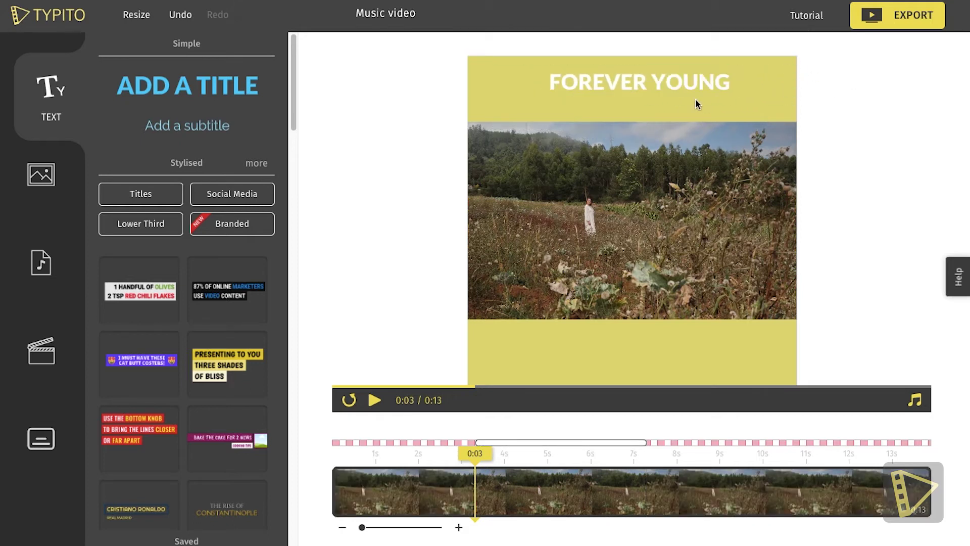
left_click_drag(692, 81, 695, 90)
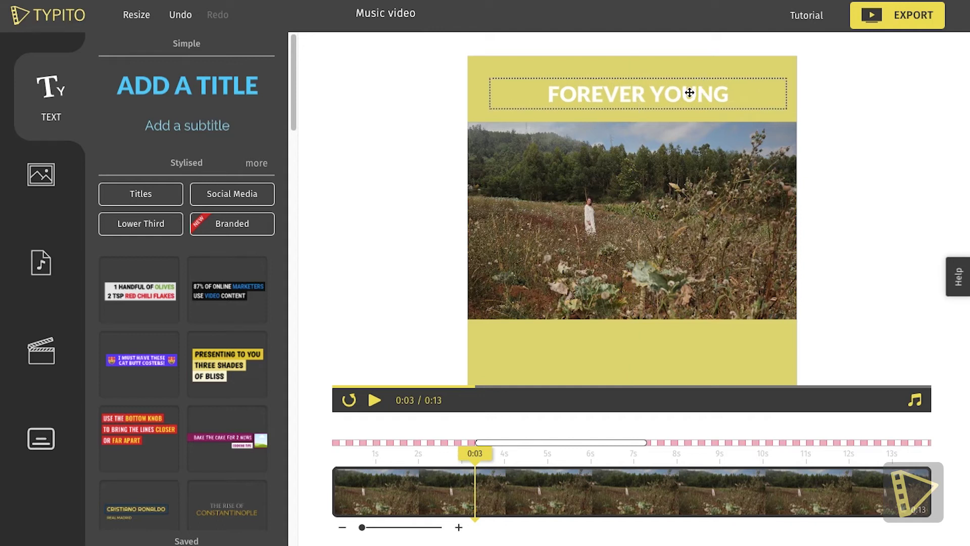
double_click(689, 93)
left_click(851, 134)
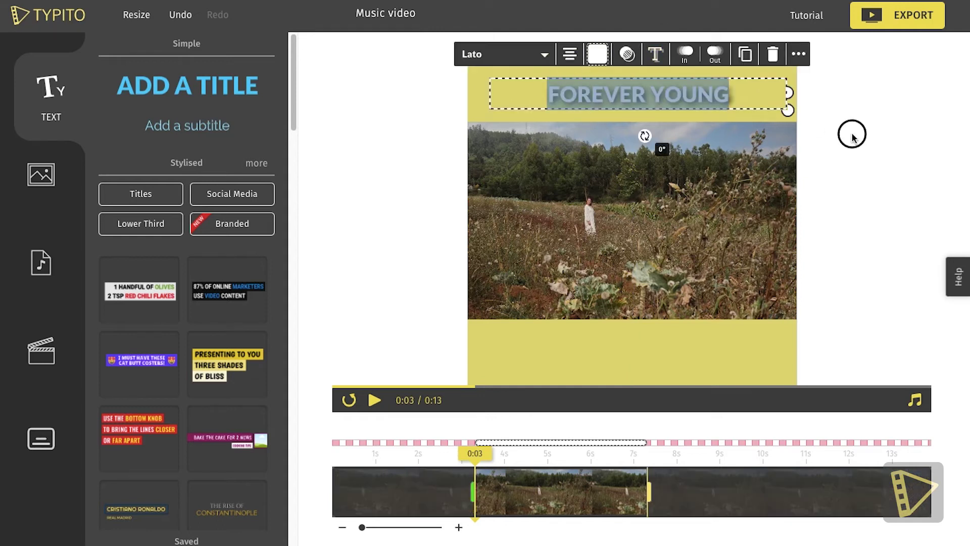
left_click(690, 95)
- Set the title font to Arbutus Slab after trying Aladin
left_click(477, 58)
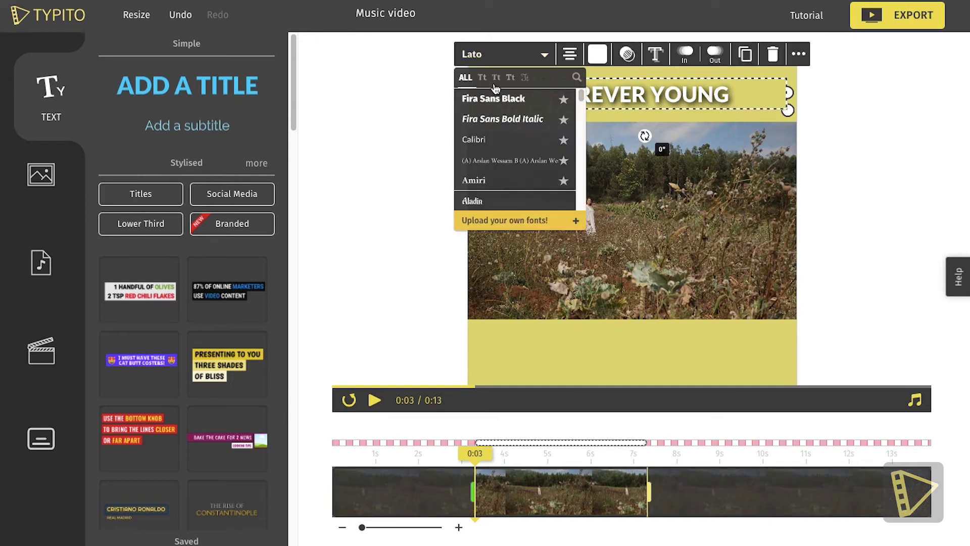
left_click(492, 203)
left_click(492, 53)
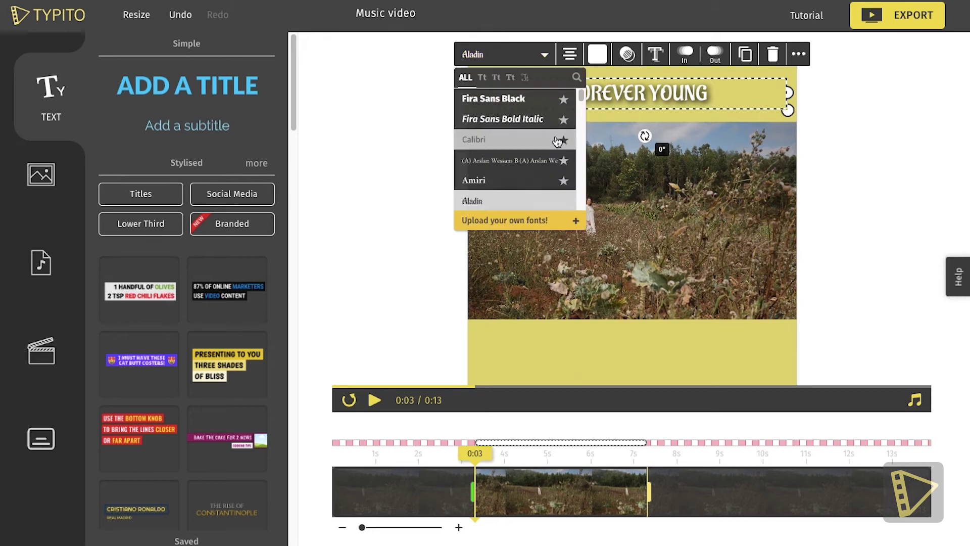
scroll(585, 96, "down", 3)
scroll(581, 98, "down", 1)
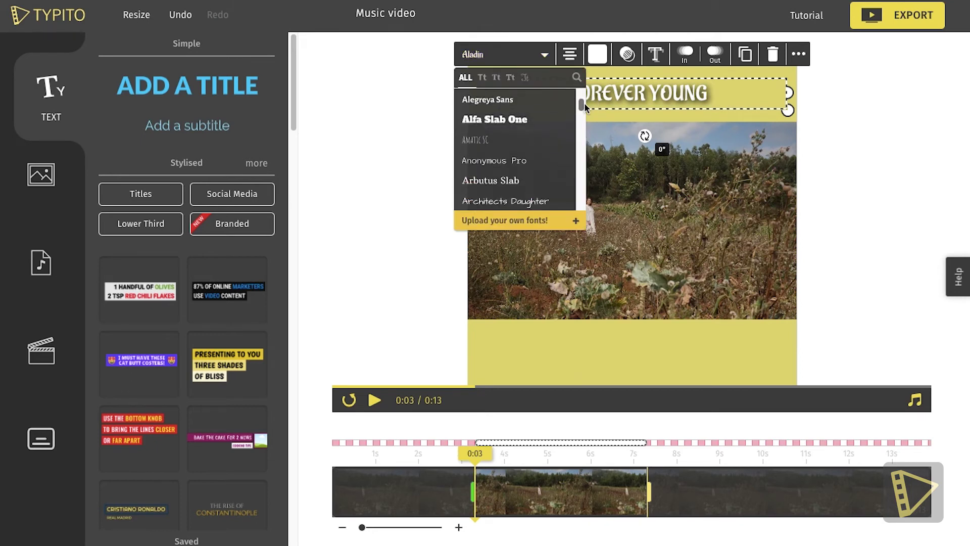
left_click(518, 182)
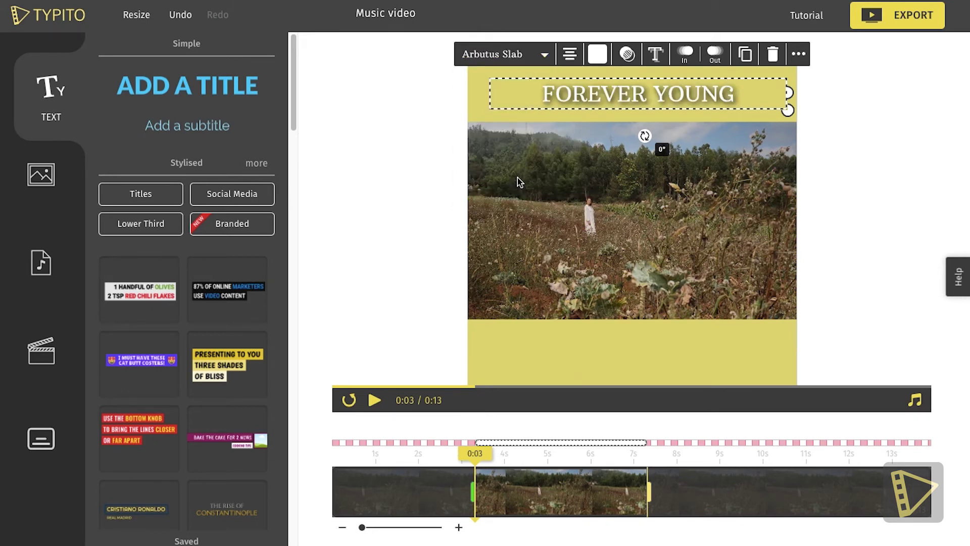
left_click(903, 108)
left_click(609, 114)
- Stretch the title's timeline bar to run from 0s to 0:13
left_click_drag(473, 491, 284, 487)
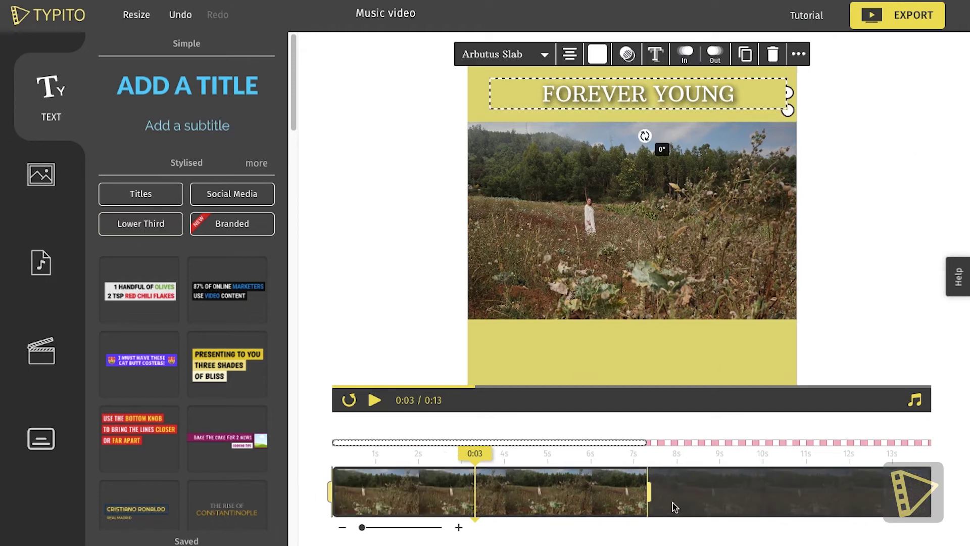
left_click_drag(650, 491, 963, 469)
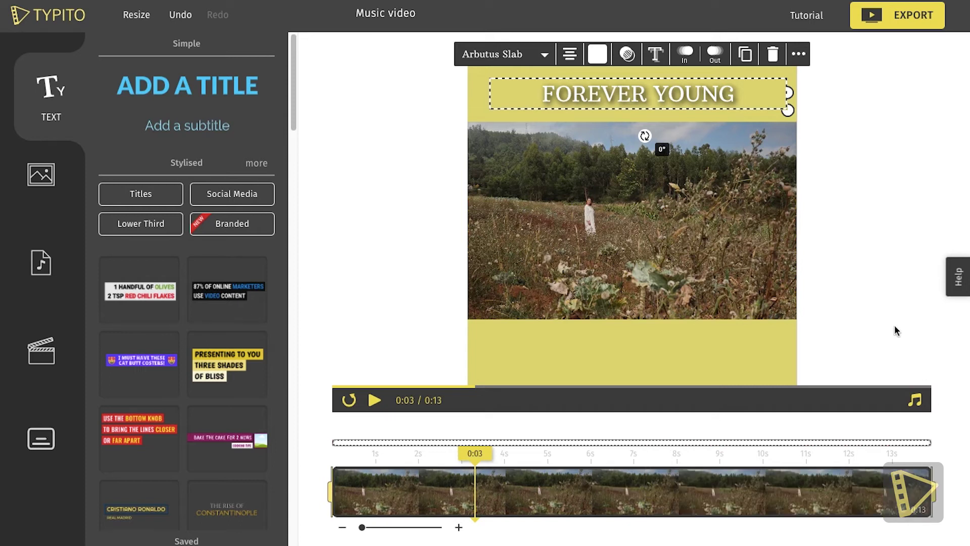
left_click(882, 269)
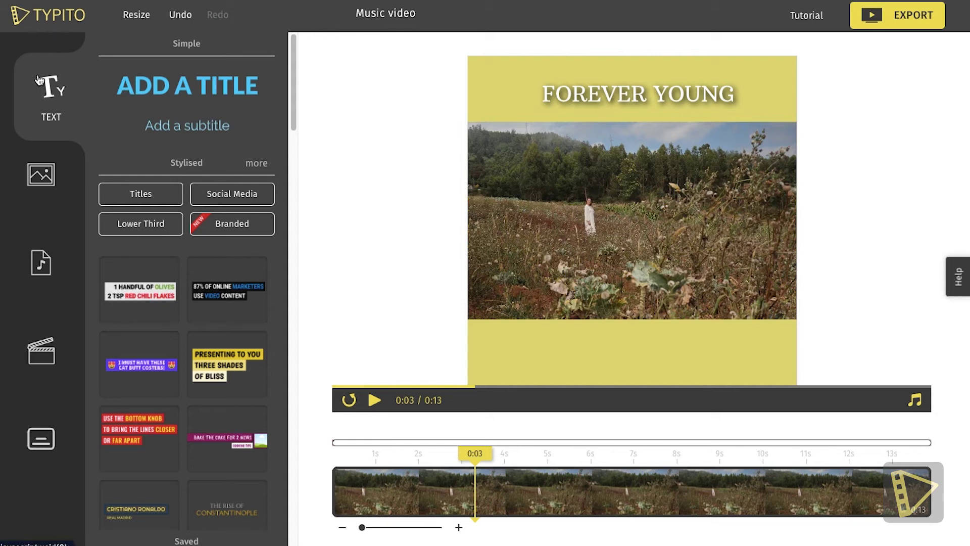
left_click(211, 196)
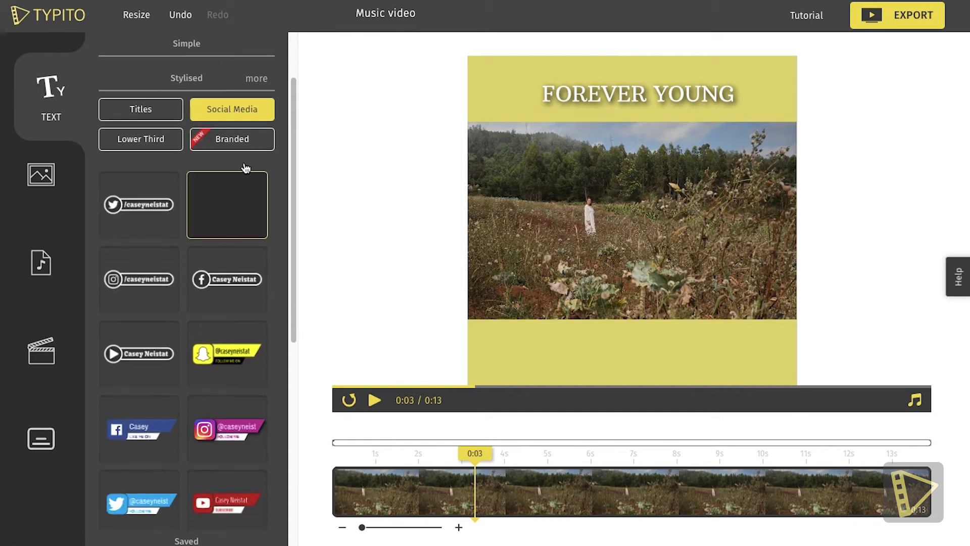
left_click_drag(291, 183, 293, 325)
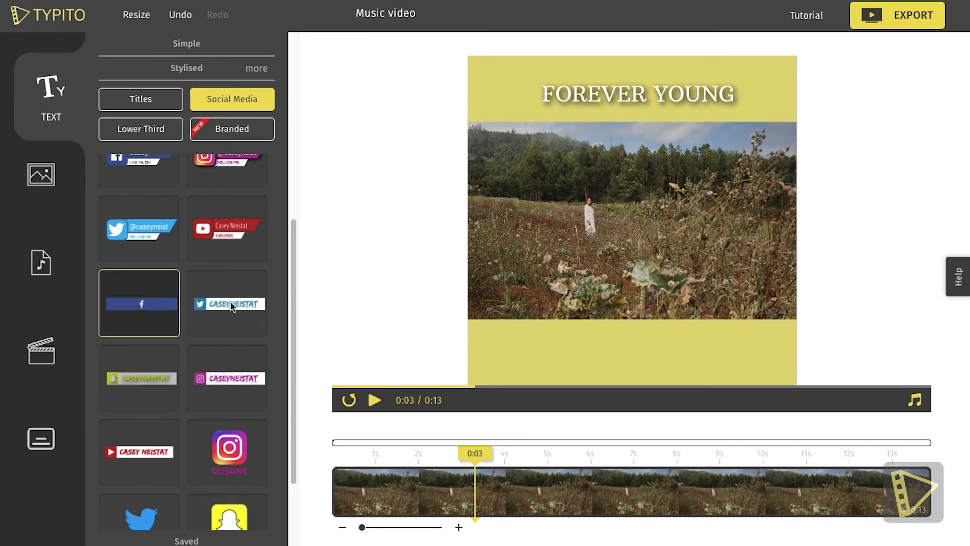
- Add an Instagram handle caption, shrink it and move it into the lower yellow band
left_click(244, 379)
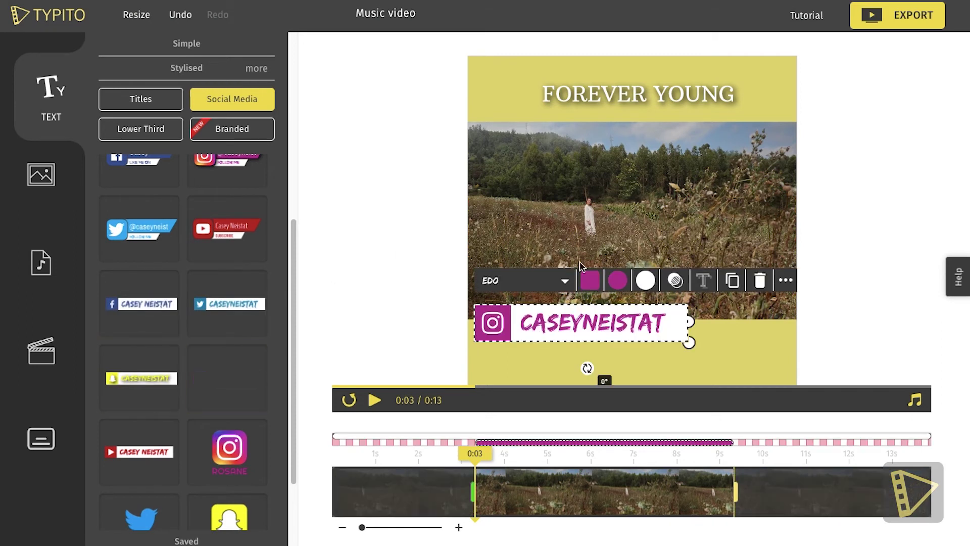
left_click_drag(653, 334, 598, 324)
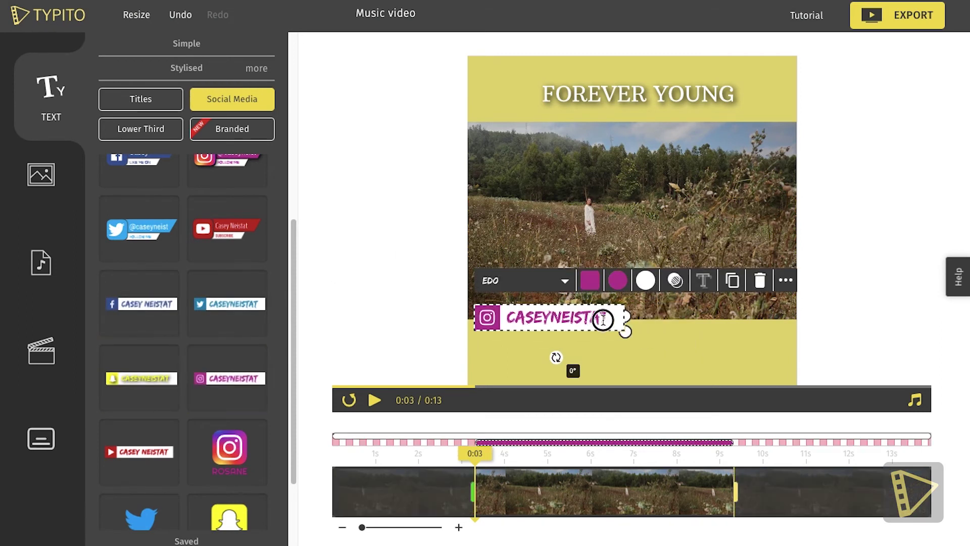
left_click_drag(549, 311, 572, 338)
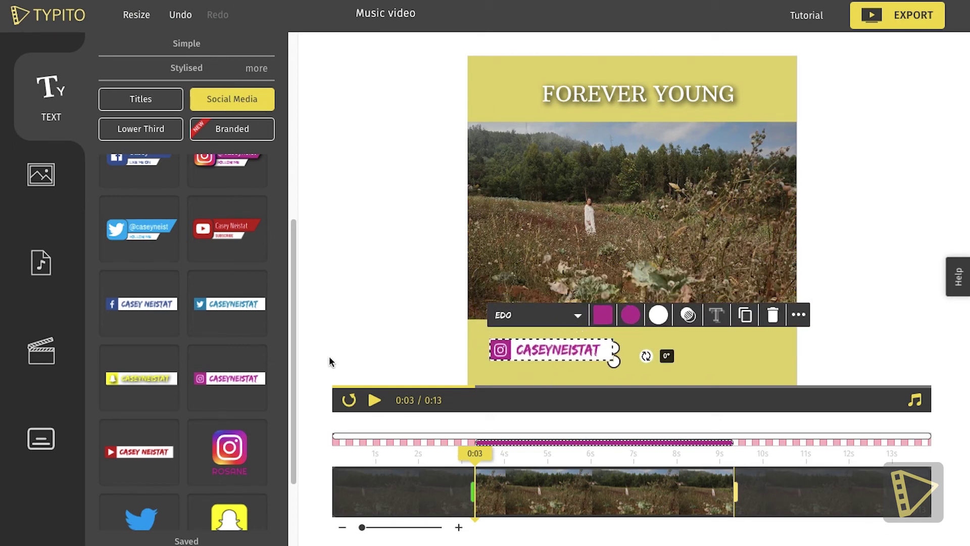
- Add a Twitter handle caption and place it right of the Instagram one
mouse_move(230, 303)
left_mouse_down()
mouse_move(645, 339)
mouse_move(605, 328)
left_mouse_up()
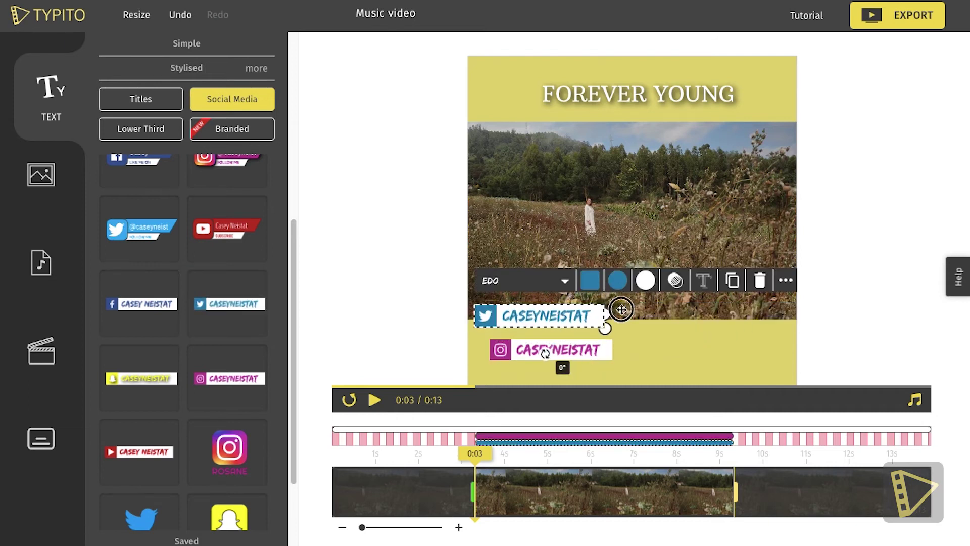
mouse_move(559, 304)
left_mouse_down()
mouse_move(726, 340)
mouse_move(650, 336)
left_mouse_up()
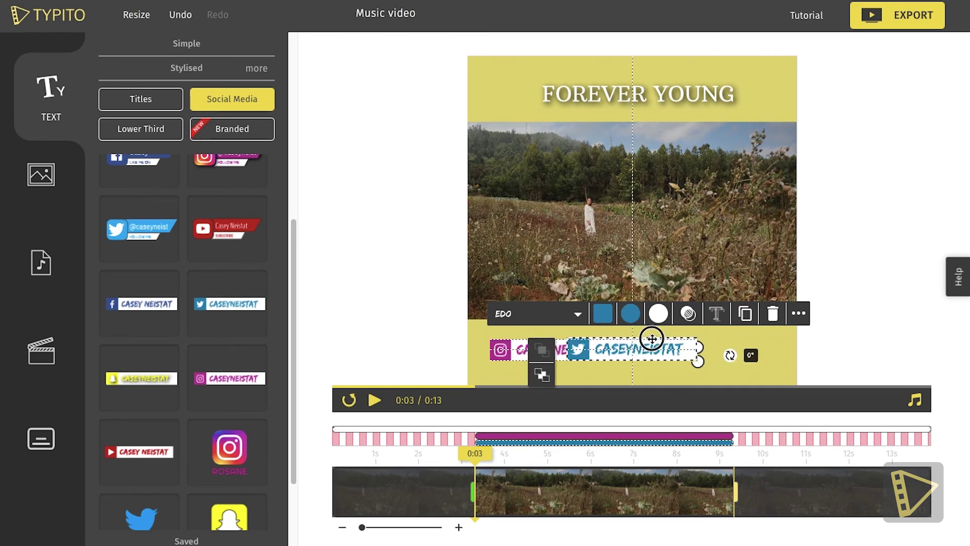
left_click_drag(649, 341, 721, 340)
left_click(803, 350)
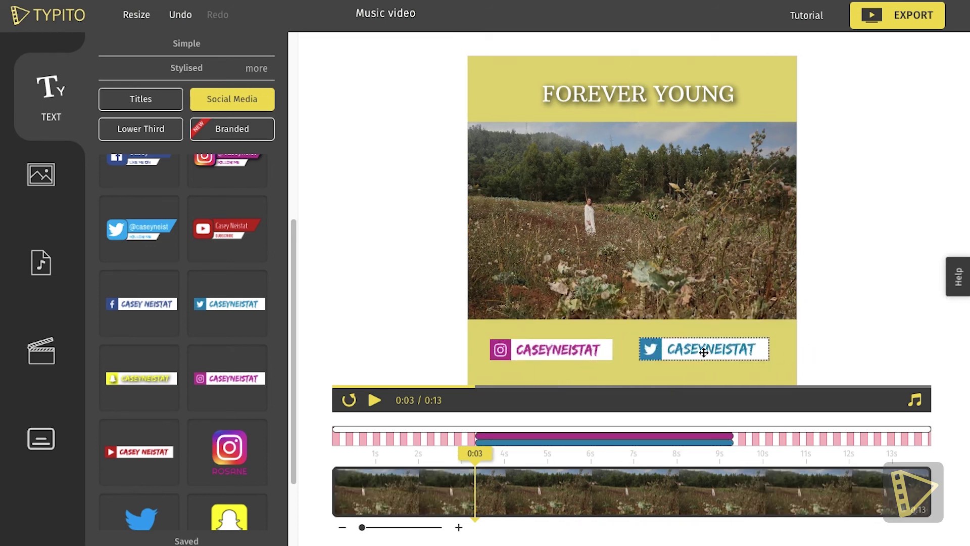
left_click(760, 351)
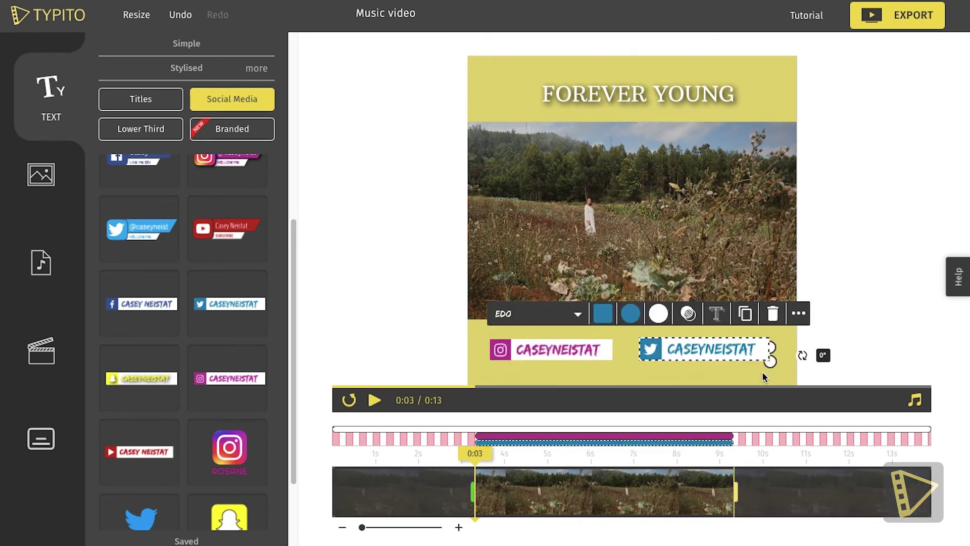
left_click(864, 322)
- Change the Instagram handle to JANE97 and the Twitter handle to JANE978
double_click(554, 348)
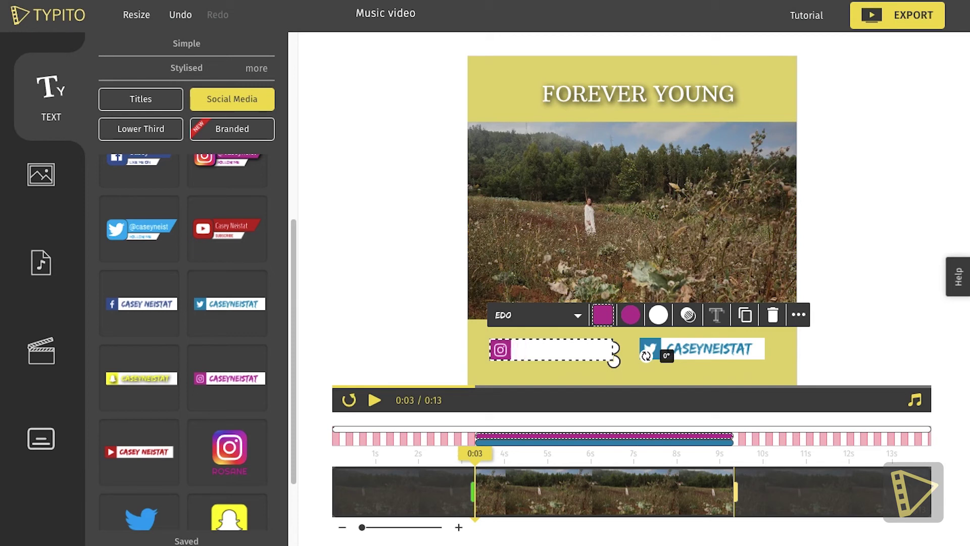
type("JANE6")
key("BackSpace")
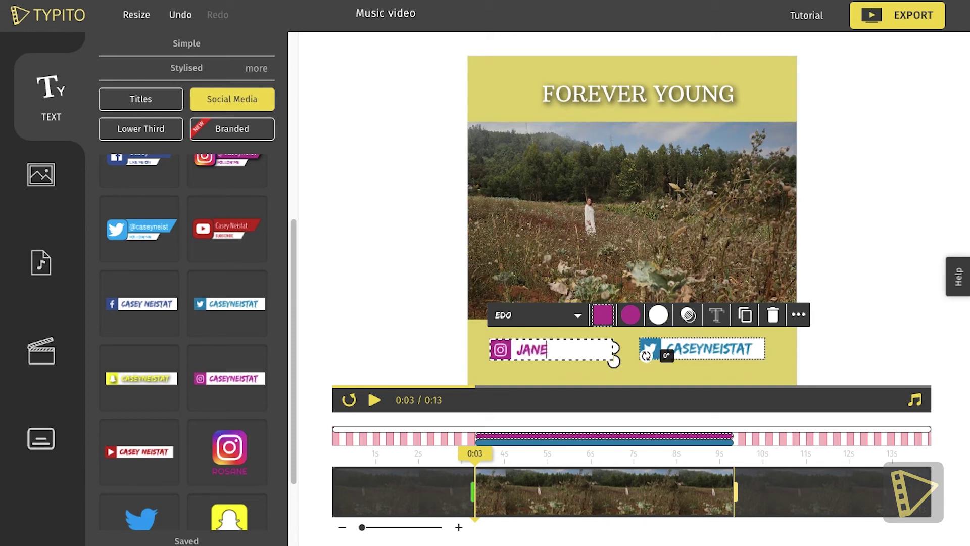
type("97")
double_click(726, 350)
key("BackSpace")
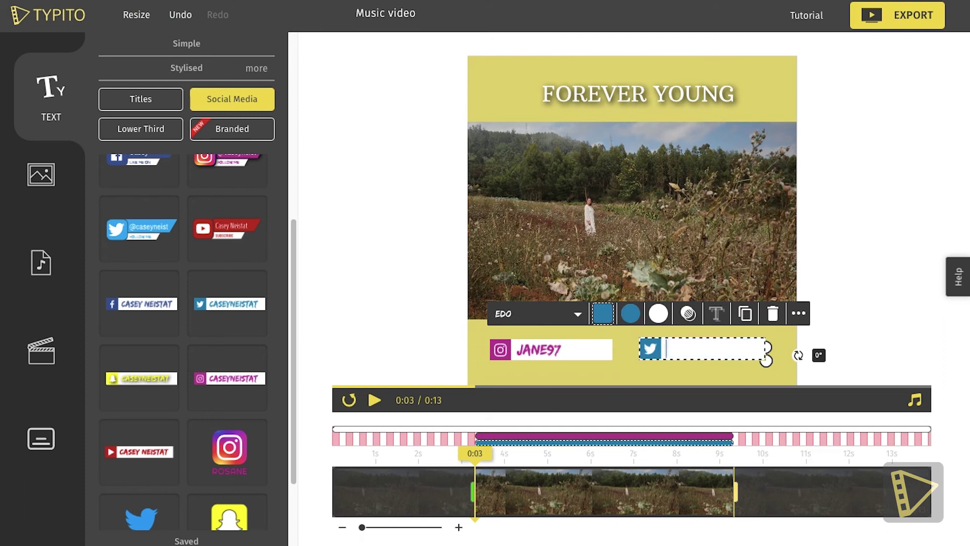
type("JANE978")
left_click(555, 314)
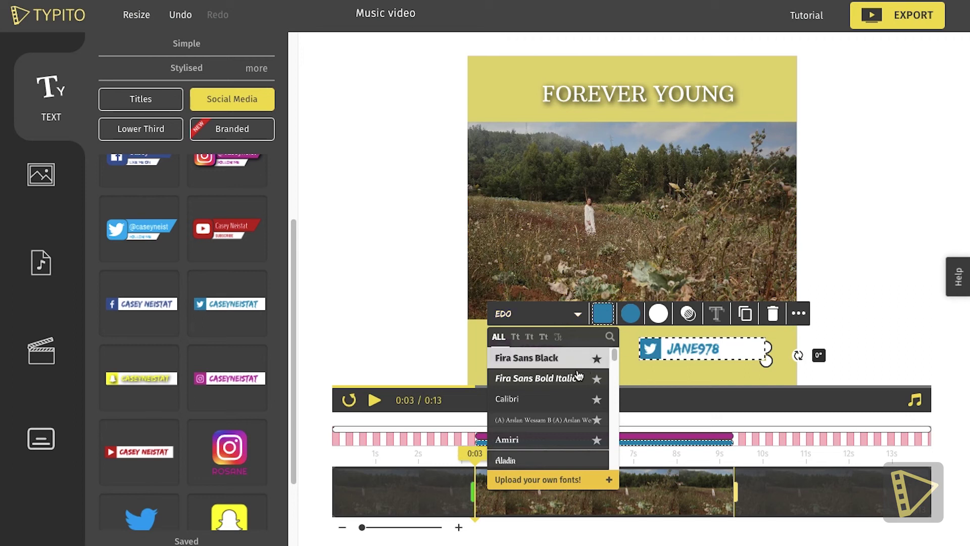
left_click_drag(614, 364, 610, 372)
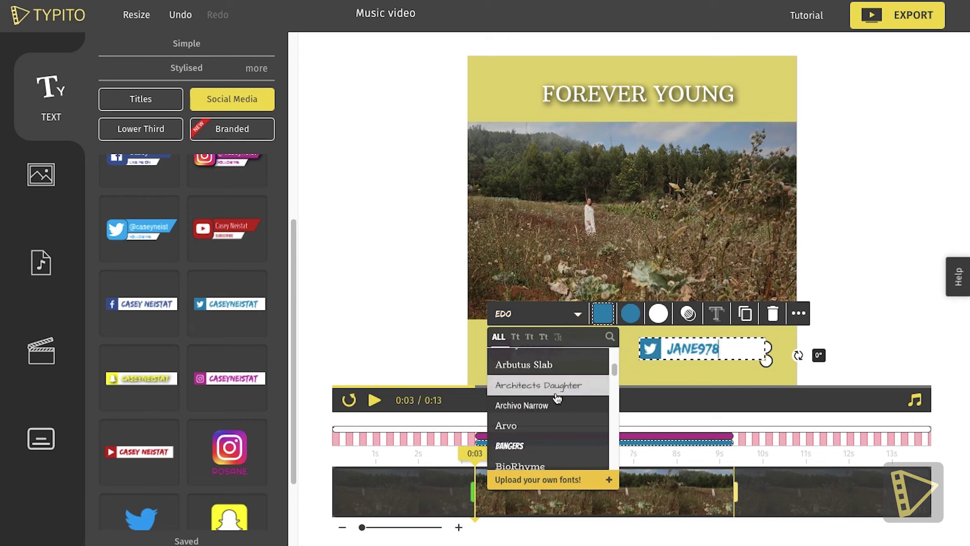
- Apply the Archivo Narrow font to both the Twitter and Instagram captions
left_click(544, 409)
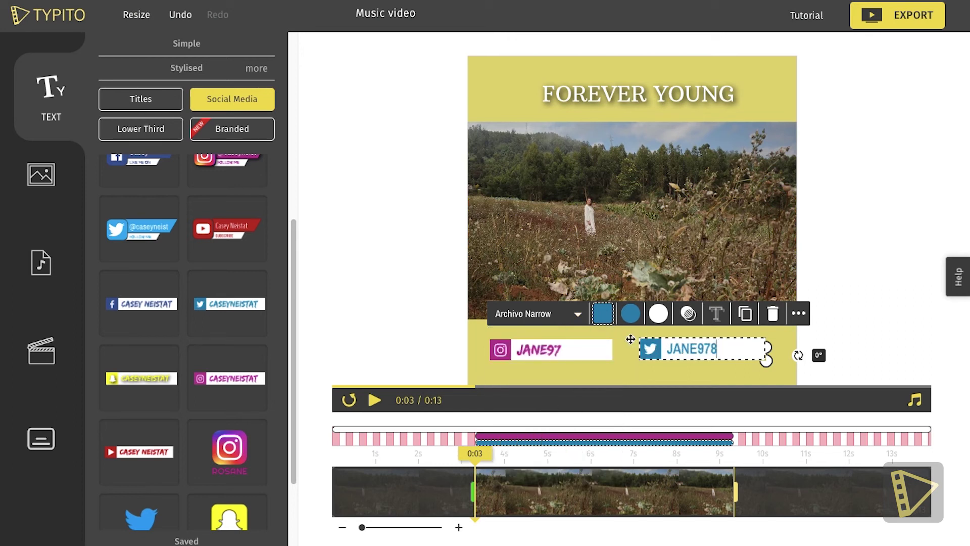
left_click(561, 348)
left_click(553, 314)
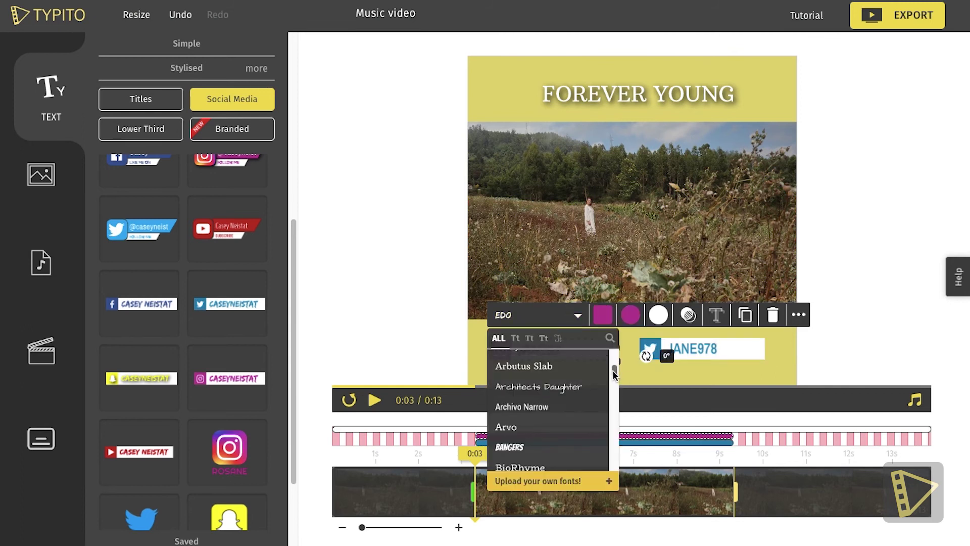
scroll(612, 371, "down", 1)
left_click(556, 375)
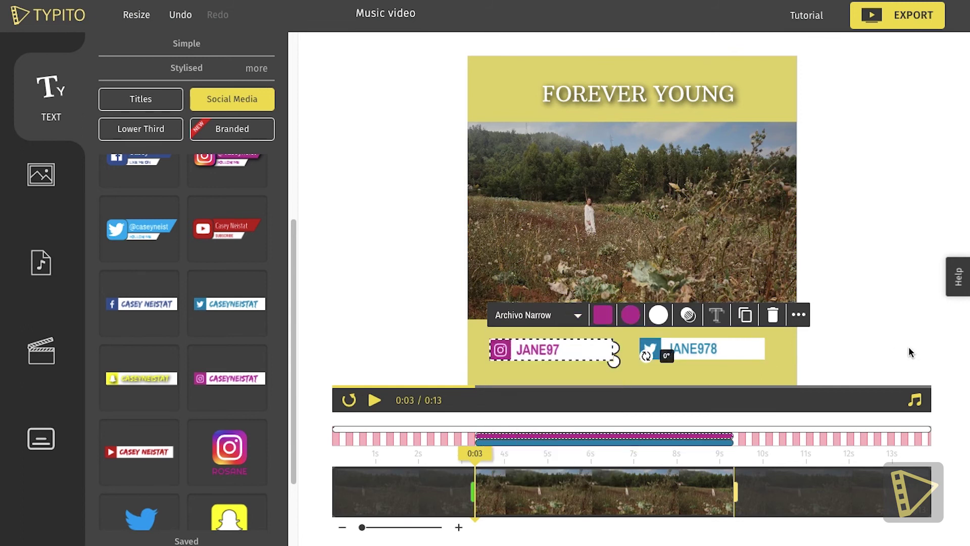
- Narrow both caption boxes and move the Instagram badge right beside Twitter
left_click(912, 342)
left_click(570, 348)
left_click_drag(557, 350, 574, 349)
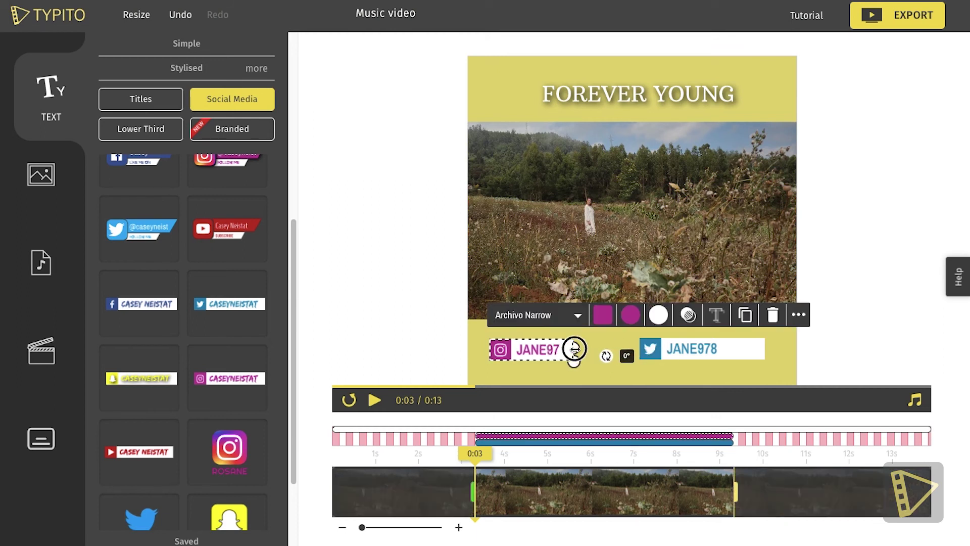
left_click(760, 348)
left_click_drag(767, 349, 739, 351)
left_click(890, 312)
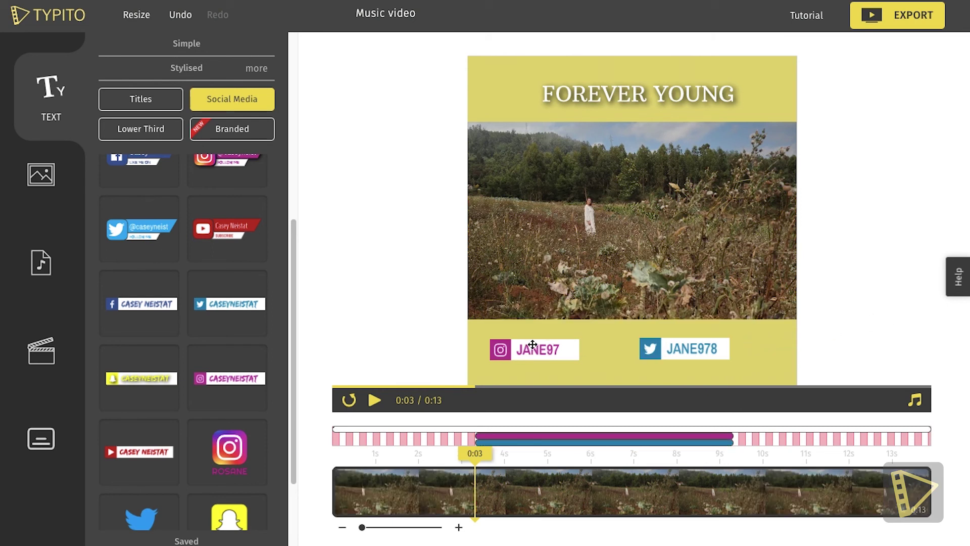
left_click_drag(536, 349, 583, 350)
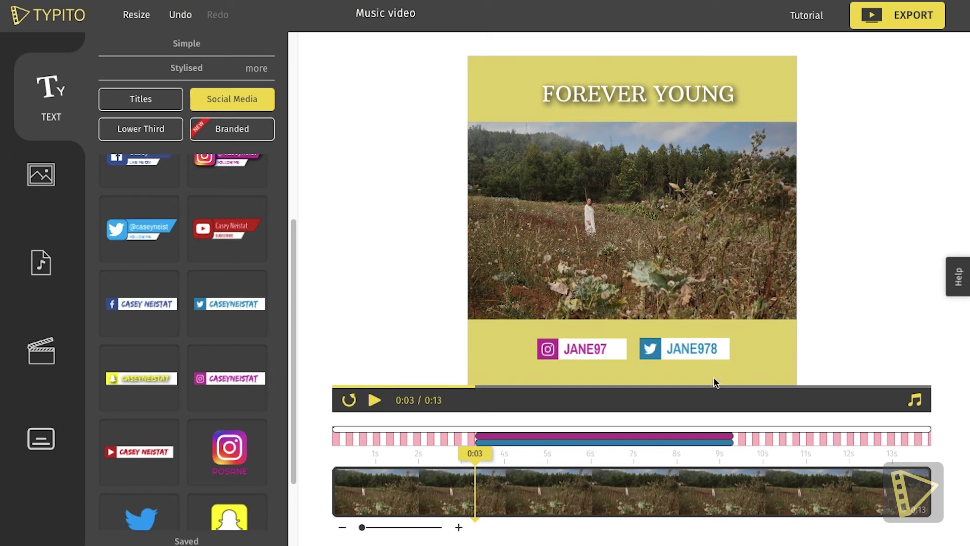
- Retime the Twitter badge so it appears only in the last seconds
left_click(580, 443)
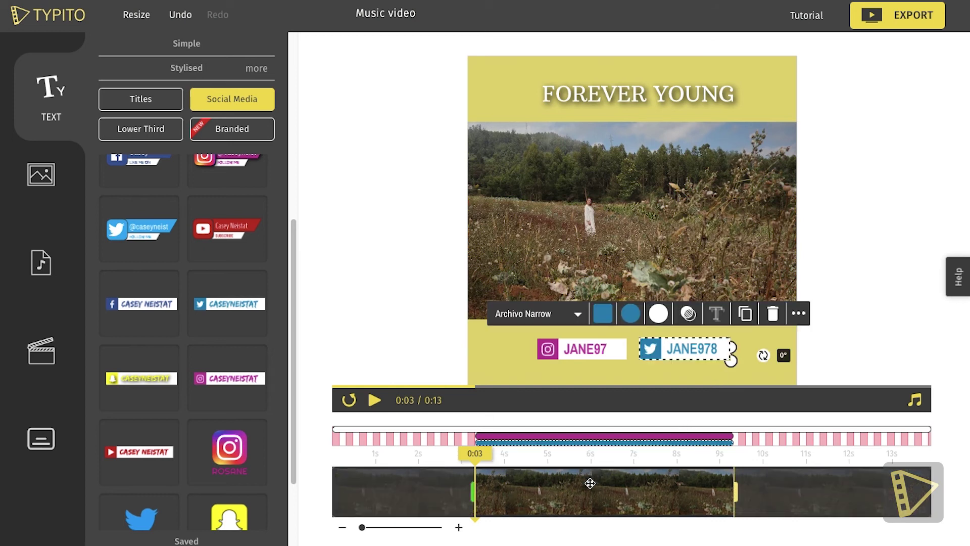
left_click_drag(631, 492, 830, 492)
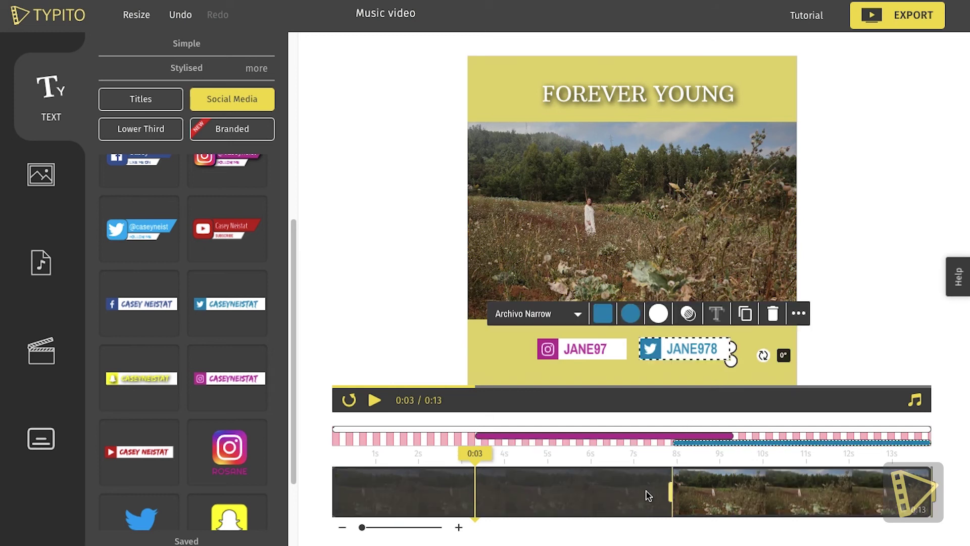
left_click(672, 486)
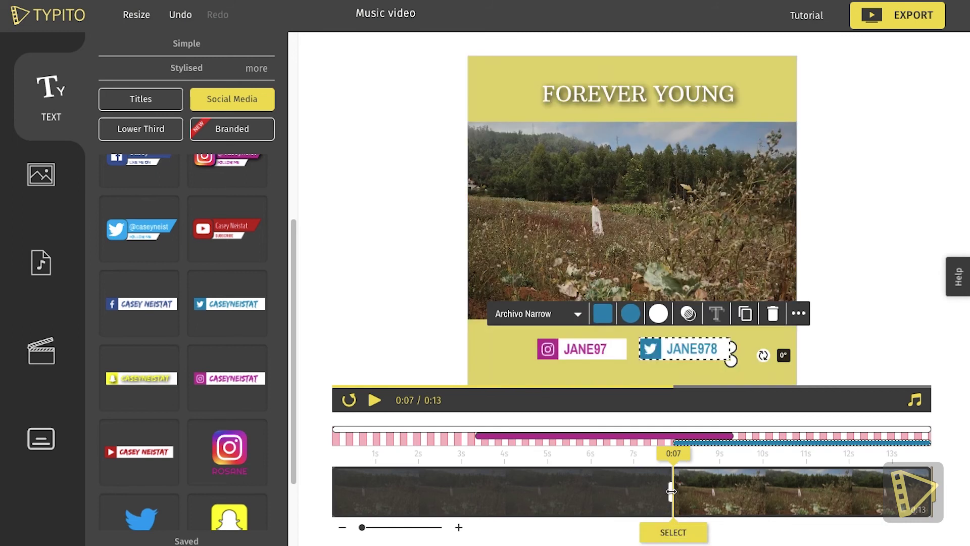
left_click_drag(675, 492, 803, 490)
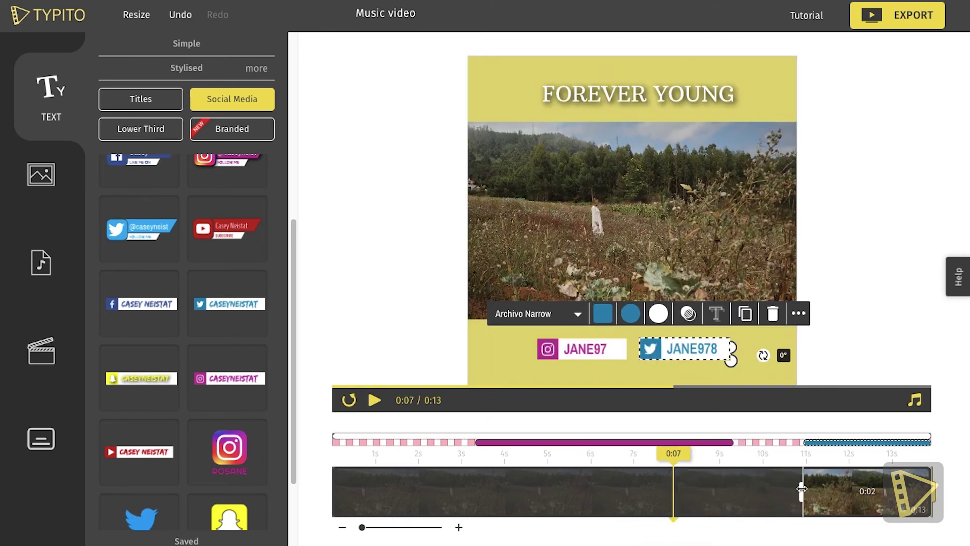
- Retime the Instagram badge to start around 10s and run to the end
left_click(609, 444)
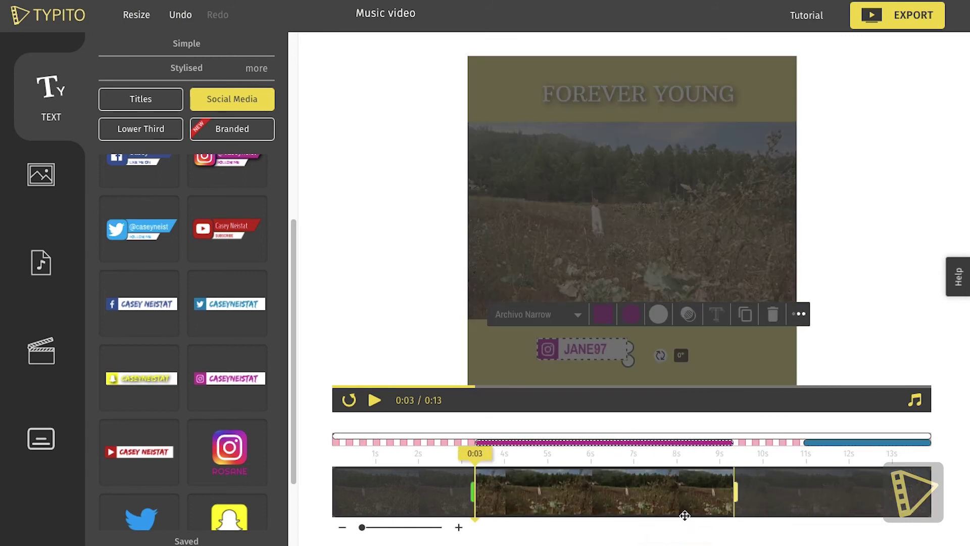
left_click(916, 493)
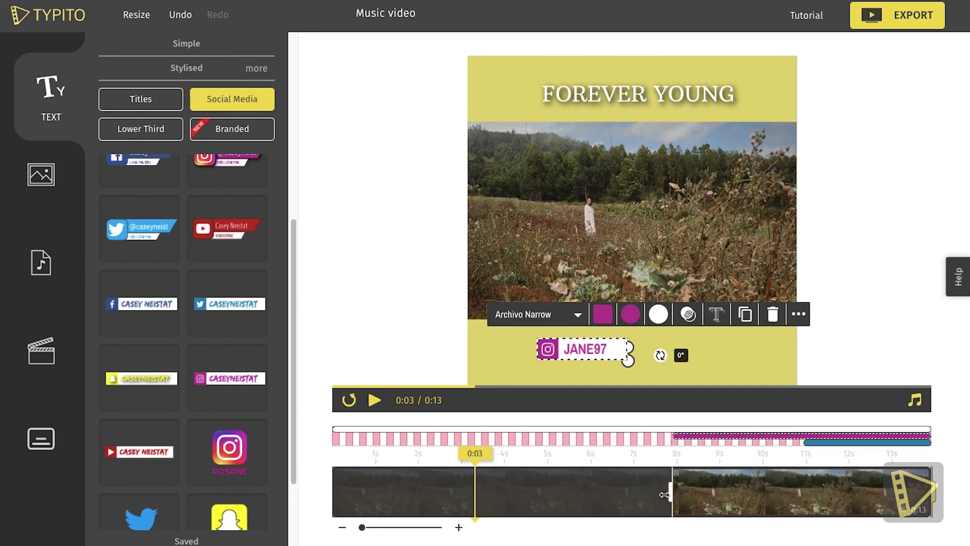
left_click_drag(719, 487, 767, 484)
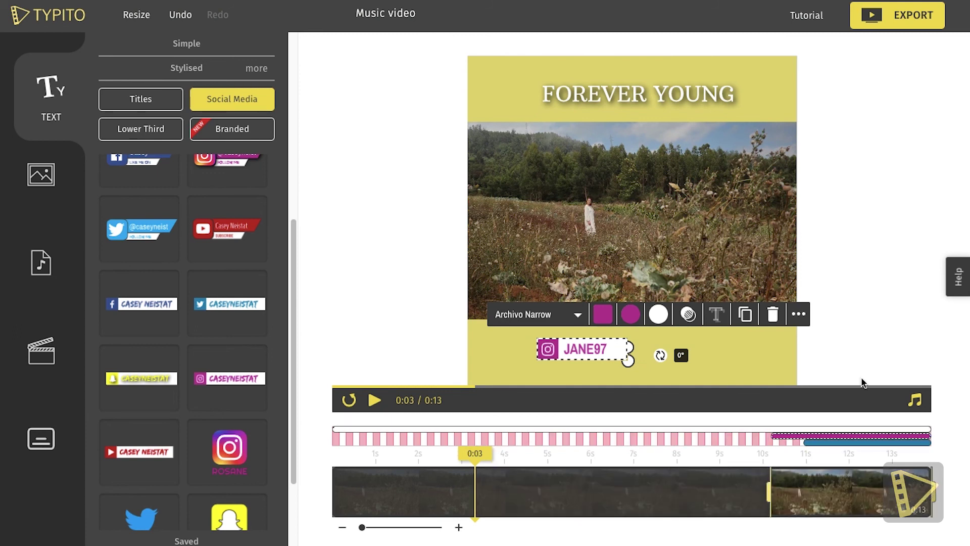
left_click(894, 330)
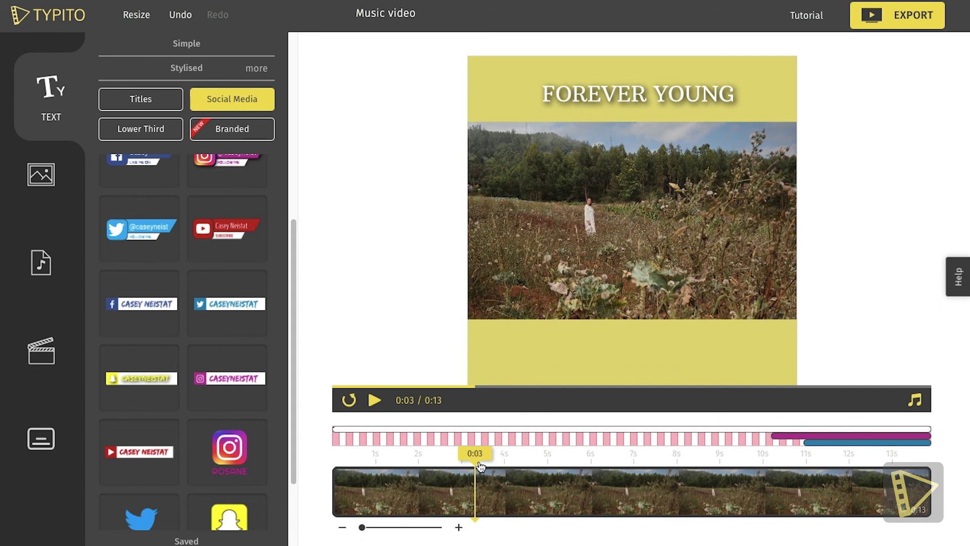
key("space")
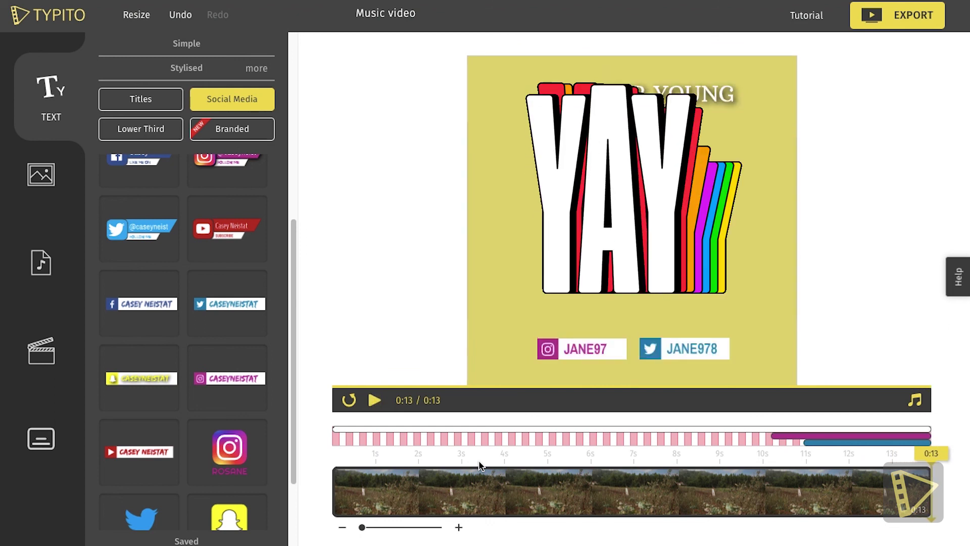
- Start exporting the finished Music video again
left_click(910, 25)
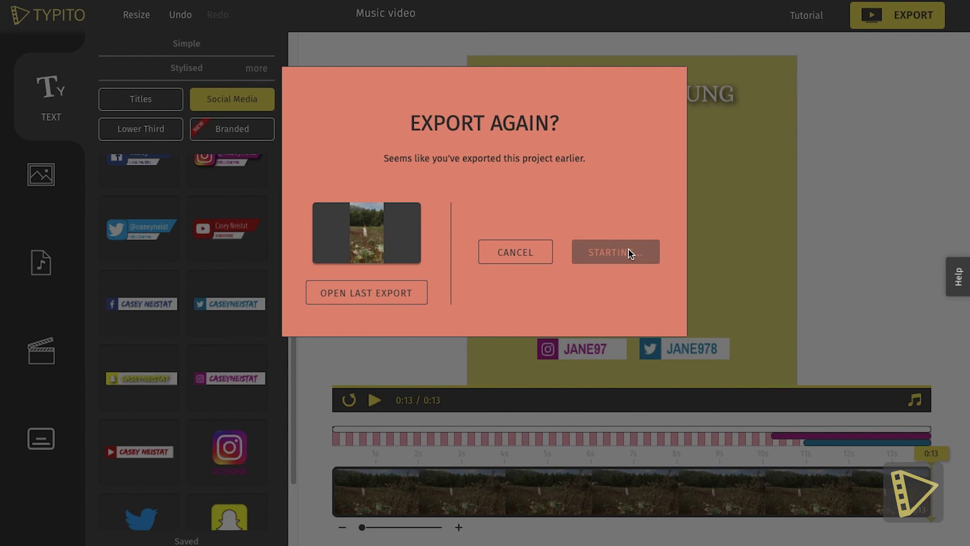